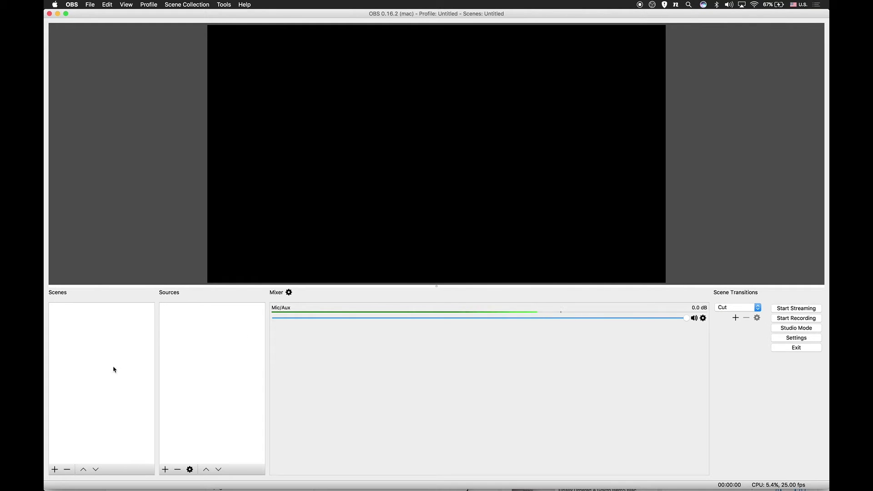
Create a new scene, keeping the default name 'Scene 1'.
left_click(55, 470)
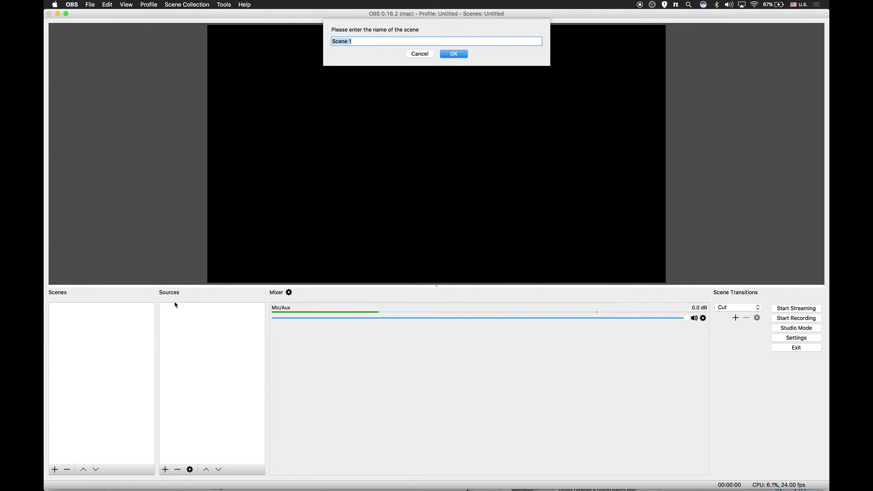
left_click(460, 54)
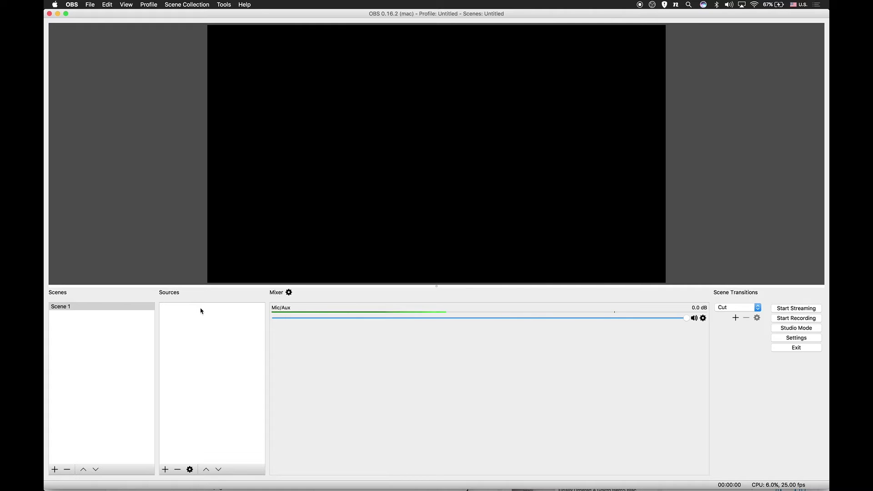
Add a new Display Capture source to Scene 1.
left_click(98, 311)
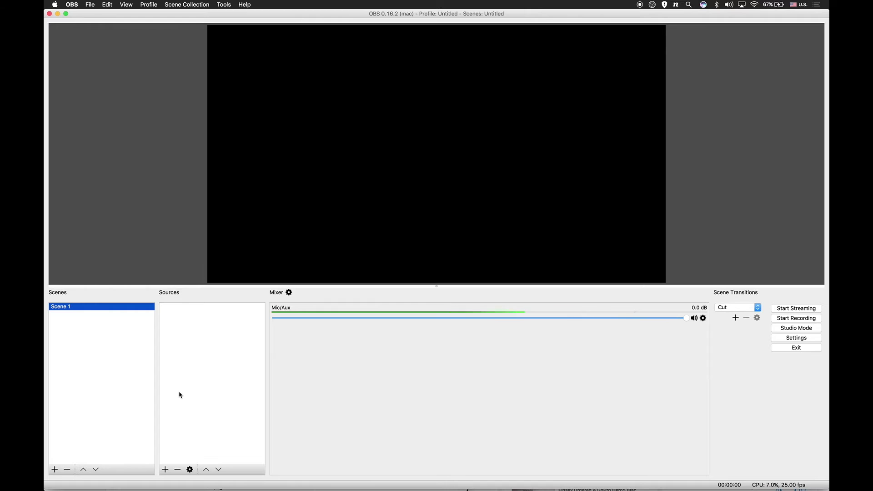
left_click(165, 470)
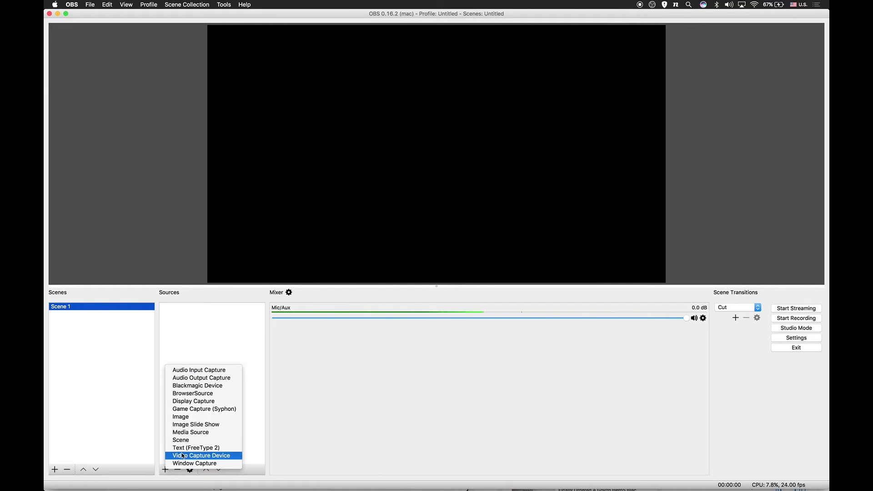
left_click(218, 401)
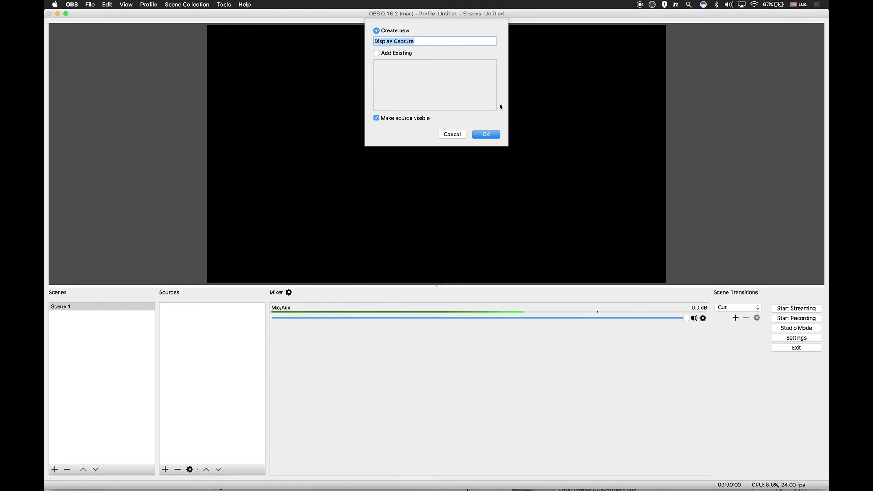
left_click(493, 135)
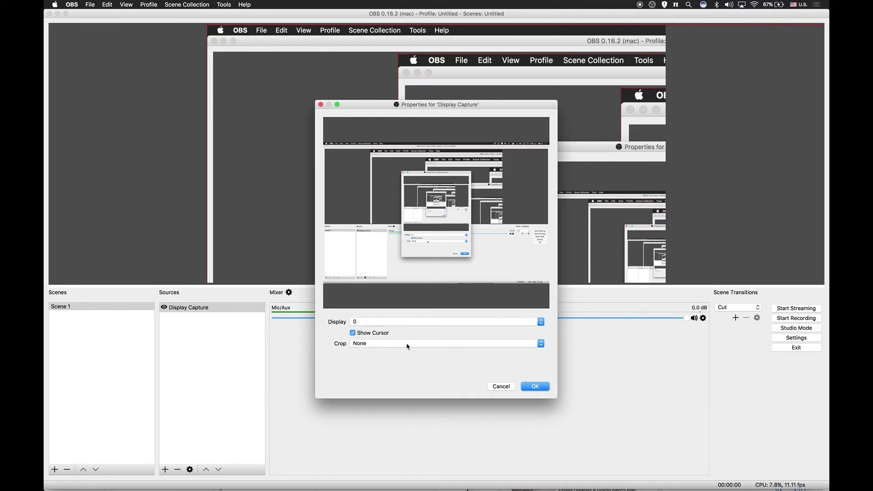
Keep the capture on Display 0 with Crop set to None, and confirm.
left_click(402, 322)
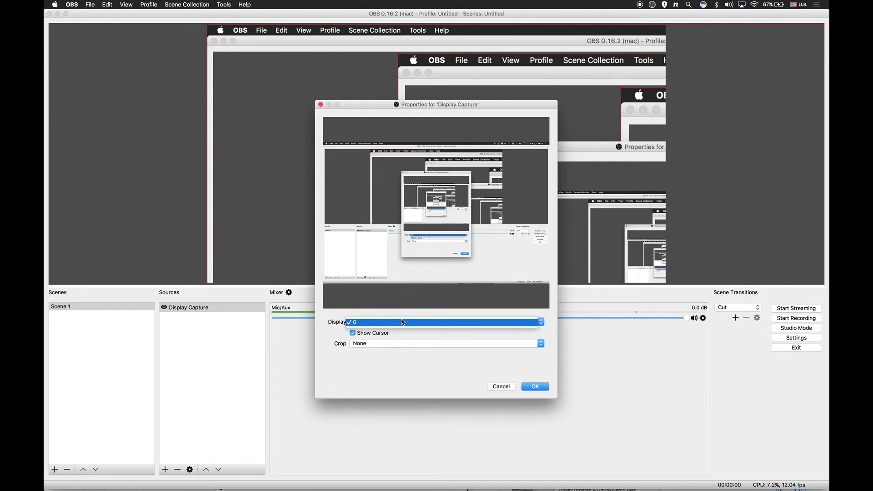
left_click(413, 347)
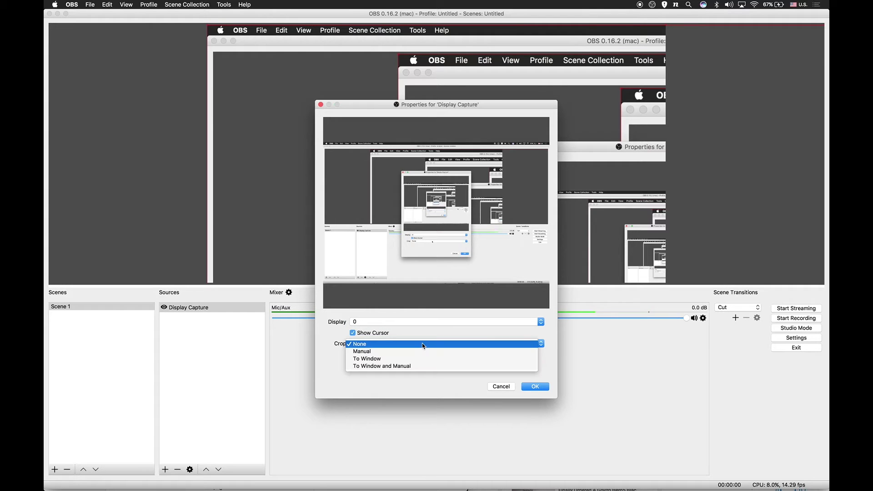
left_click(404, 344)
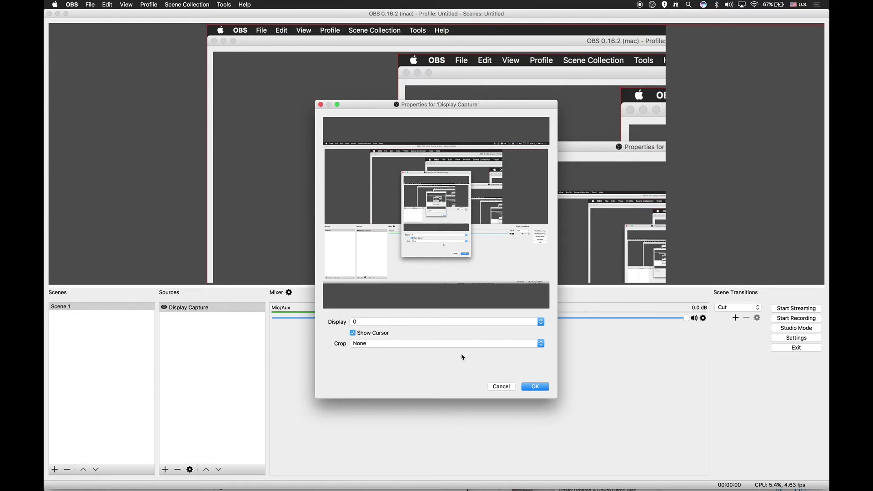
left_click(536, 387)
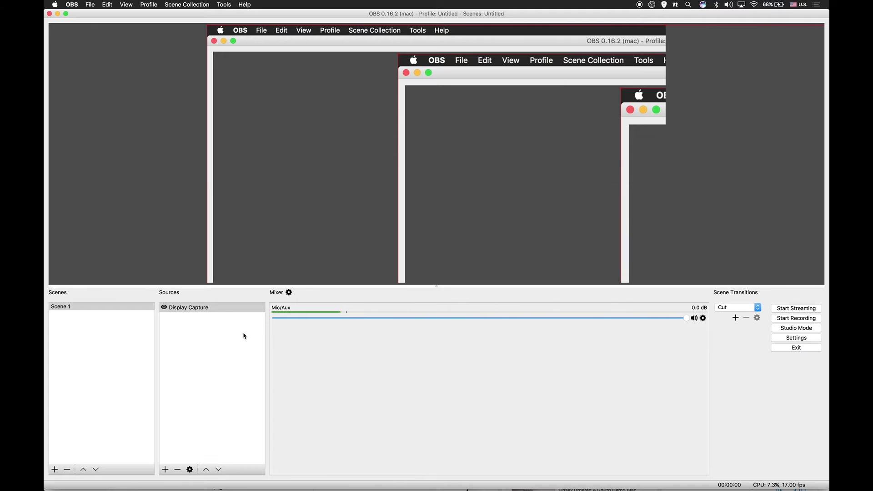
Apply Transform > Fit to screen to the Display Capture source.
right_click(215, 309)
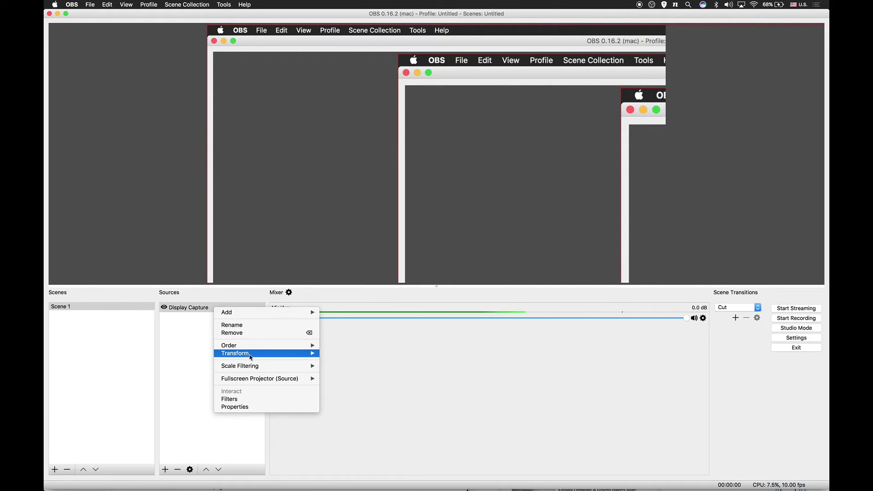
mouse_move(266, 353)
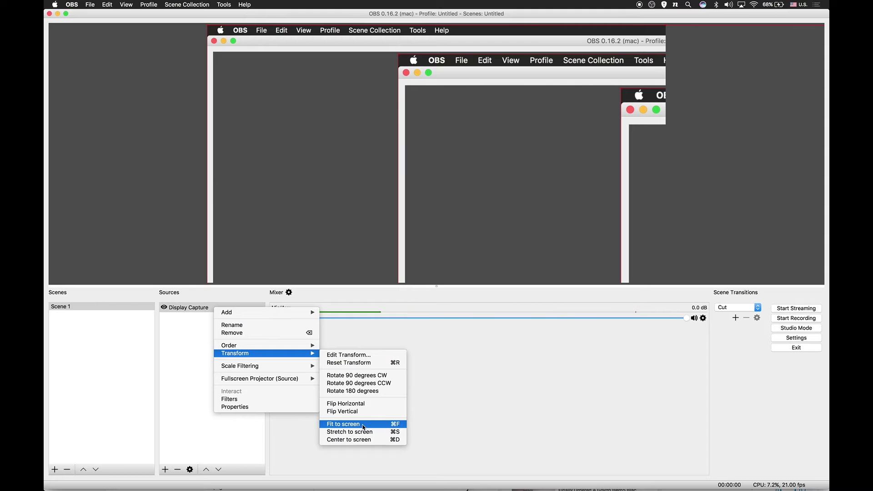
left_click(364, 425)
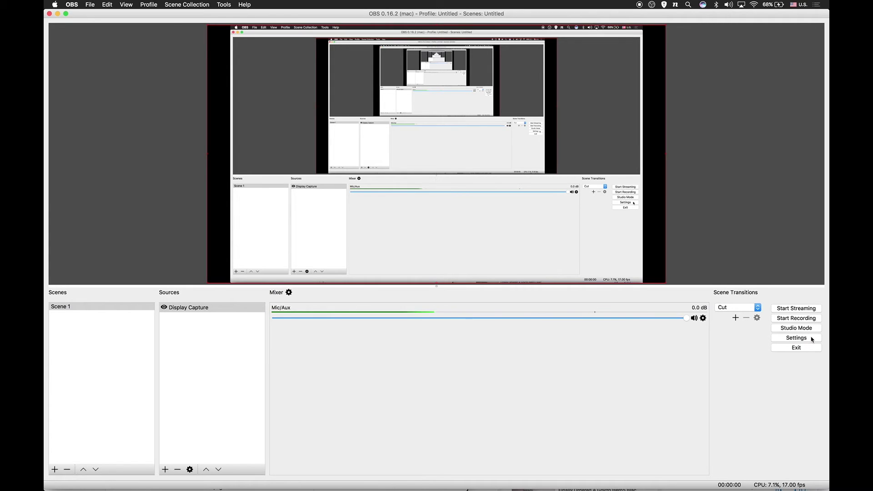
In Audio settings, set Mic/Auxiliary Audio Device to Built-in Microphone.
left_click(811, 339)
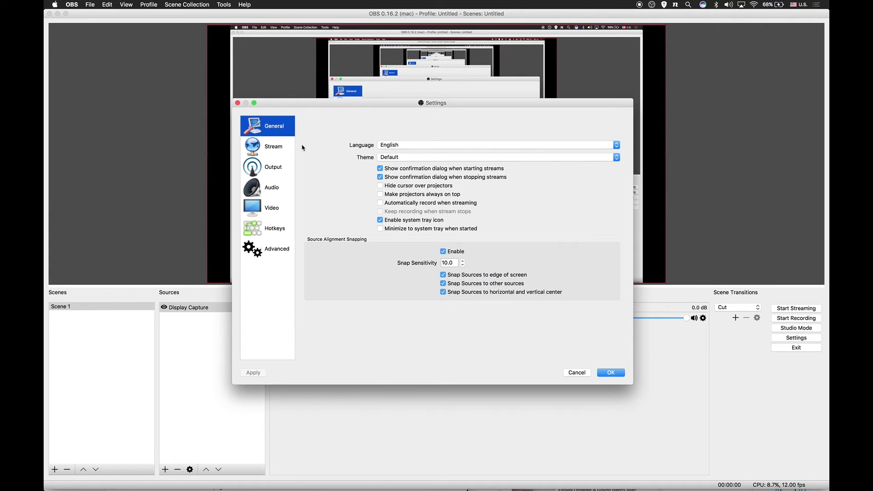
left_click(259, 193)
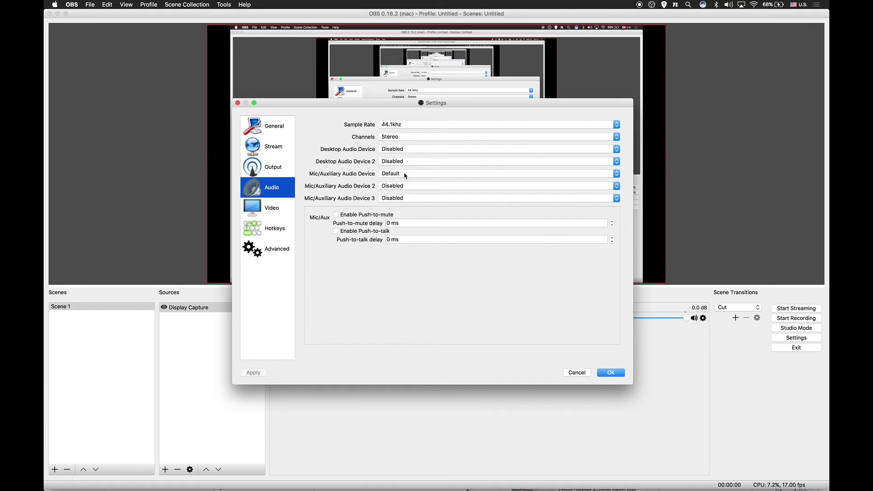
left_click(426, 177)
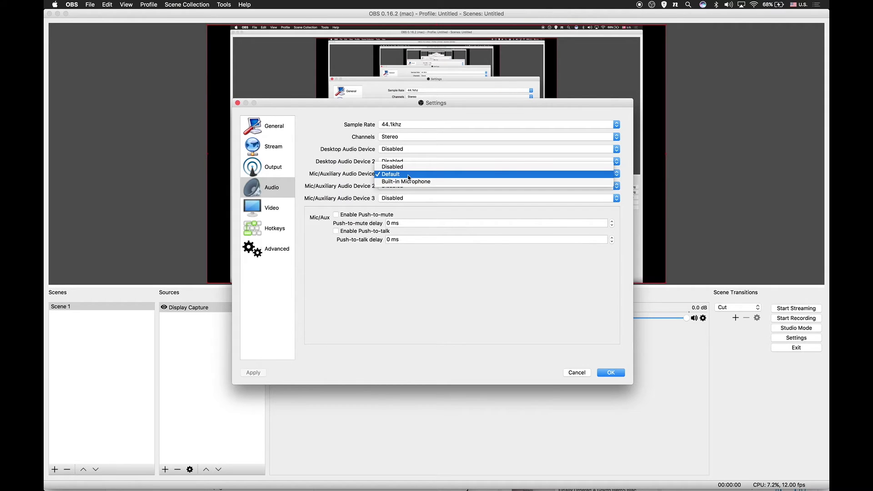
left_click(617, 376)
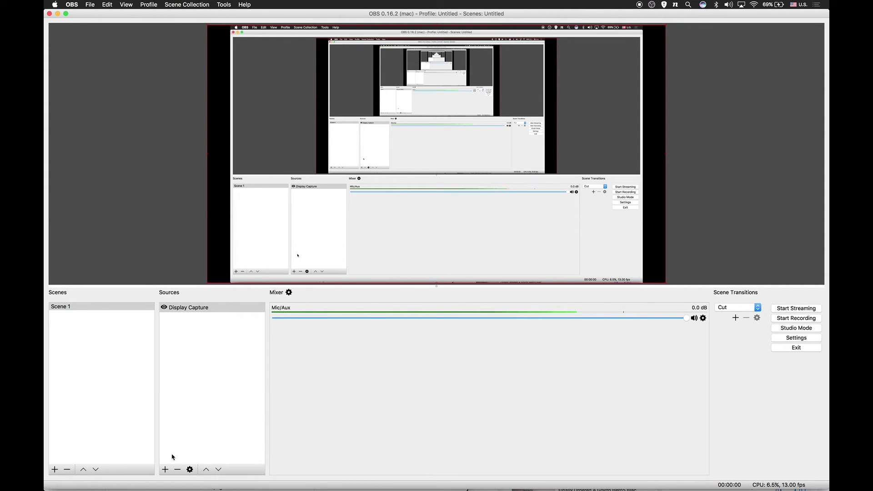
Add a Video Capture Device source using the FaceTime HD Camera.
left_click(165, 469)
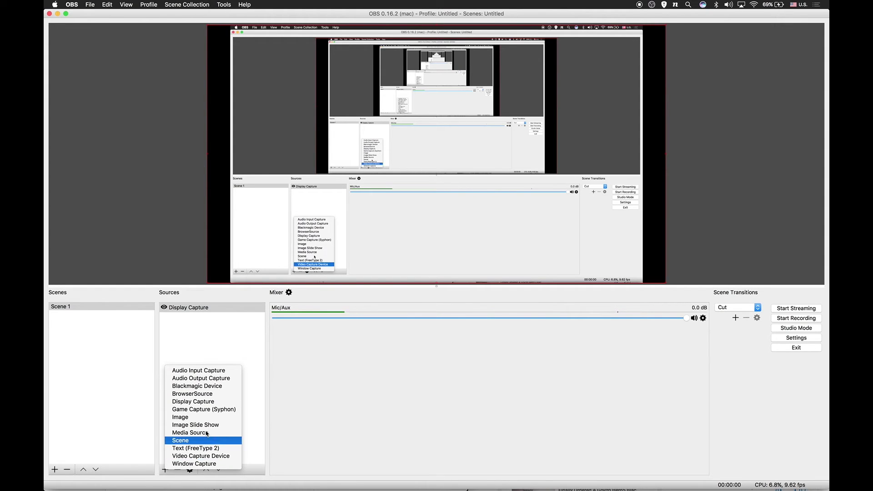
left_click(235, 455)
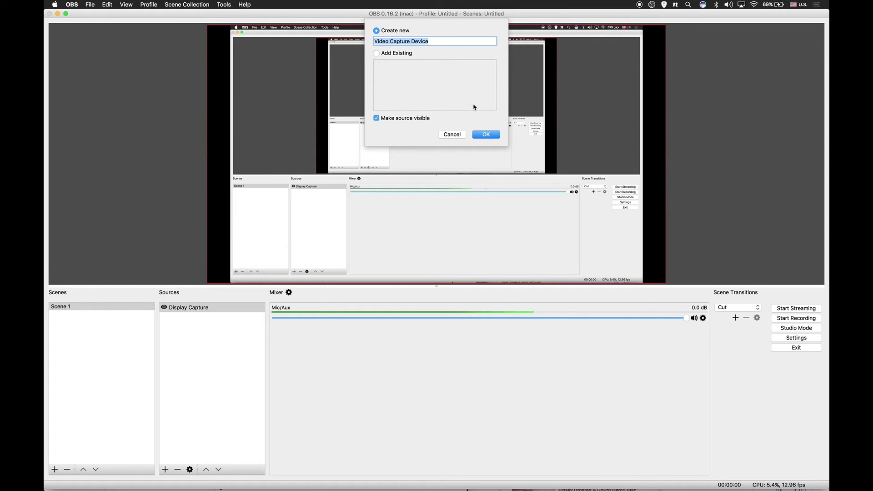
left_click(495, 135)
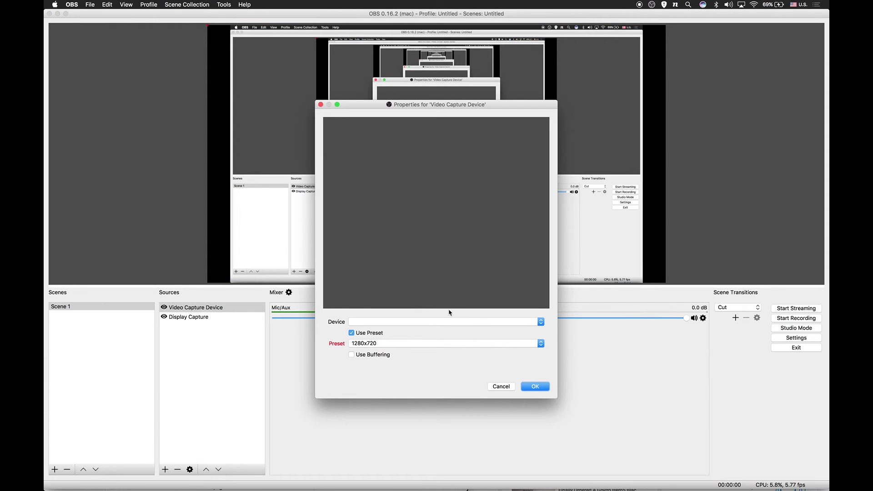
left_click(444, 323)
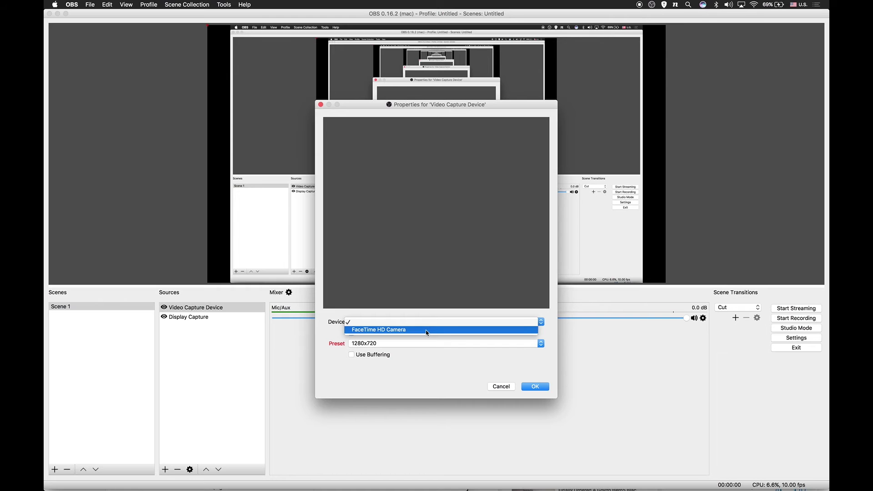
left_click(414, 331)
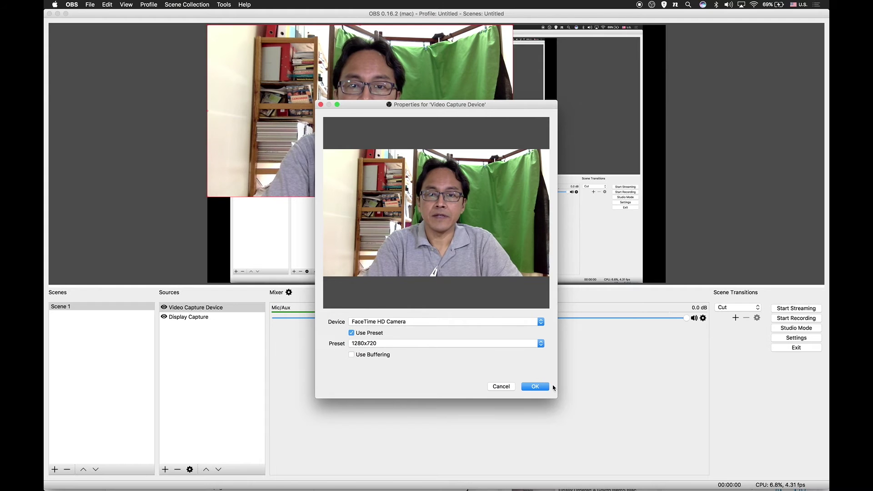
Resize the webcam feed into a small overlay in the canvas's top-left area.
left_click(536, 387)
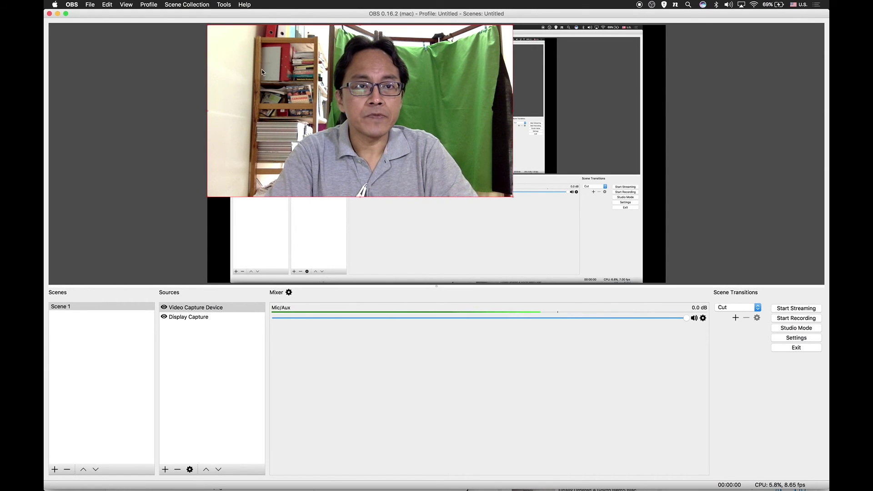
mouse_move(210, 29)
left_mouse_down()
mouse_move(272, 59)
mouse_move(325, 106)
left_mouse_up()
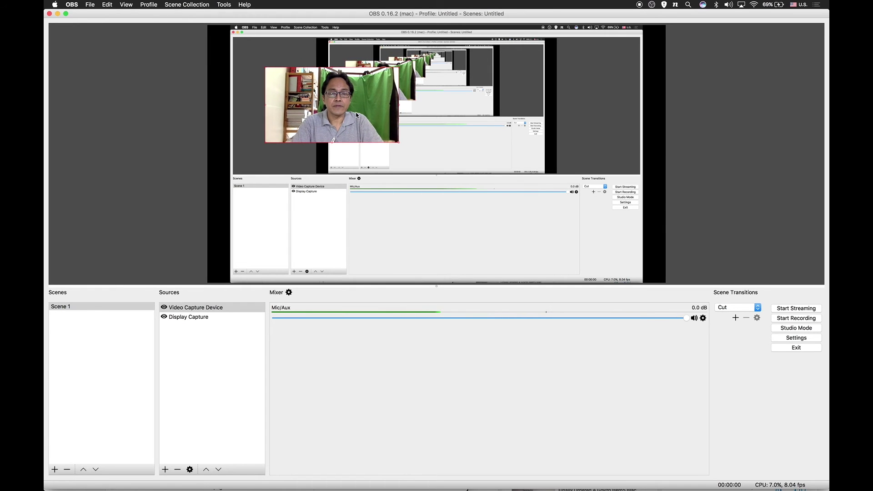
left_click_drag(349, 118, 356, 115)
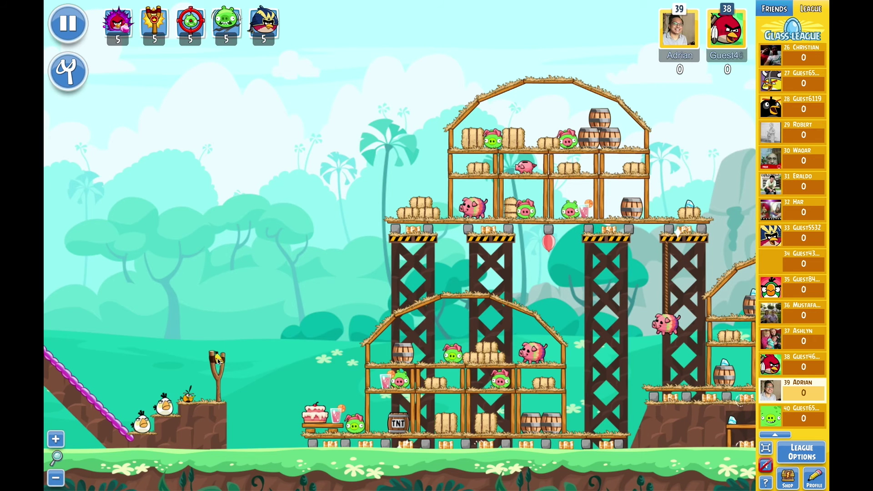
Pull back the yellow bird on the slingshot and release it toward the pigs' tower.
left_click_drag(220, 358, 157, 387)
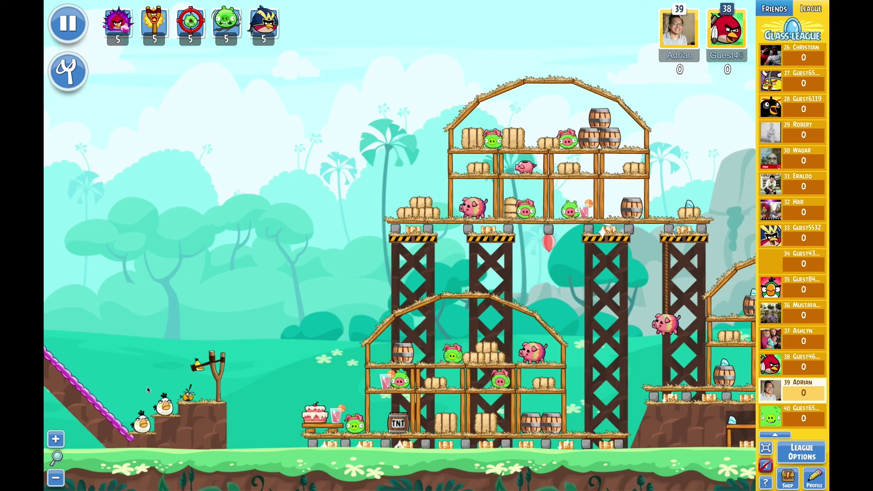